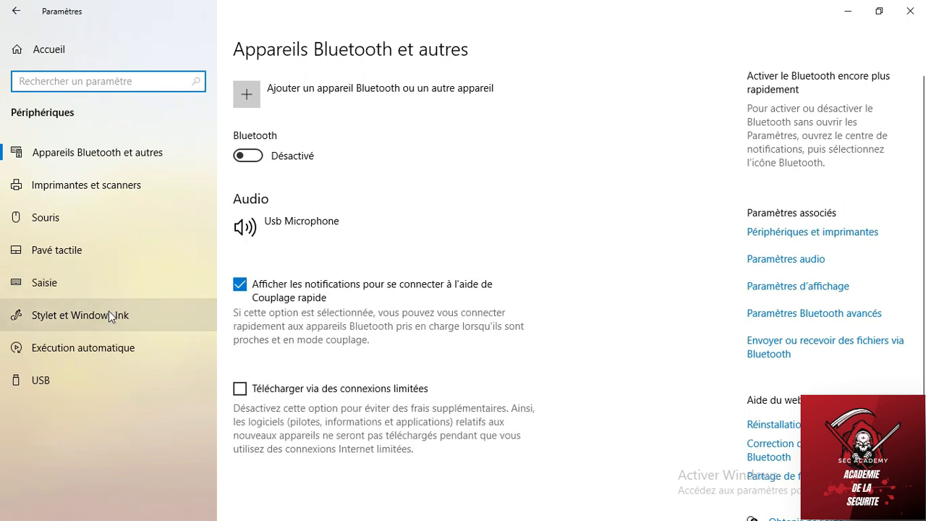
Step: Review the AutoPlay choices available for removable drives in the Exécution automatique settings without changing the selection
{"action": "left_click", "coordinate": [79, 346]}
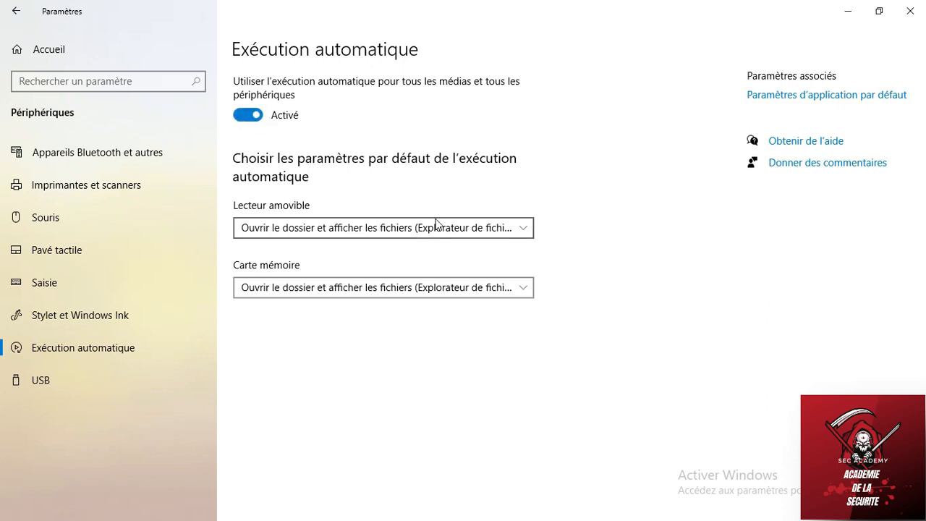
{"action": "left_click", "coordinate": [524, 227]}
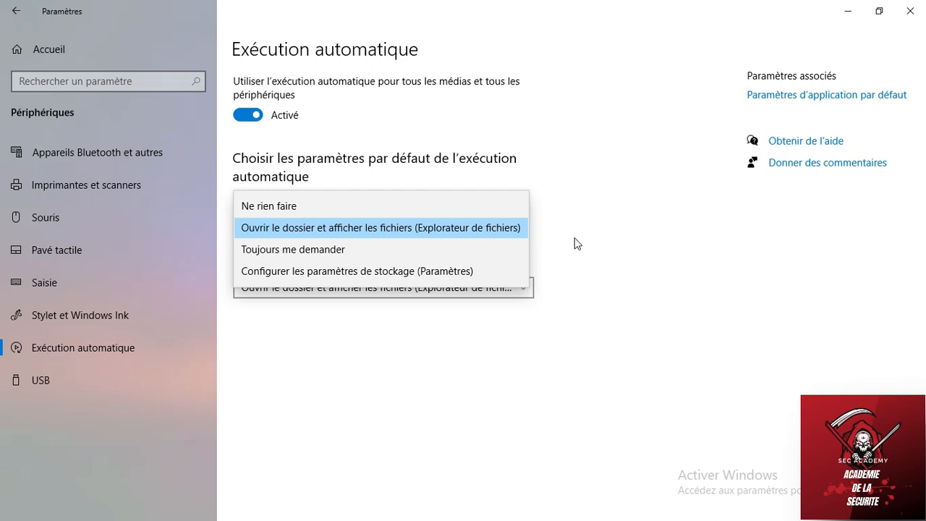
{"action": "left_click", "coordinate": [612, 255]}
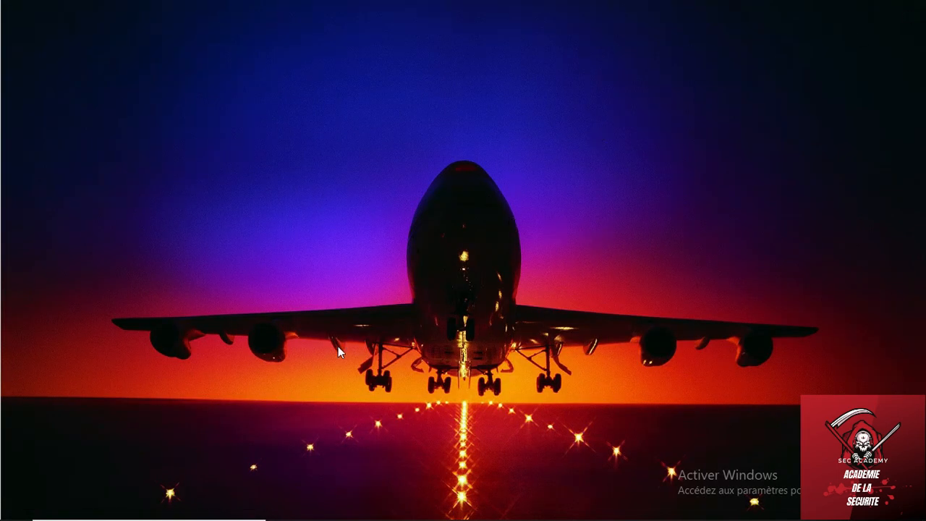
Step: Find the Éditeur du Registre through Windows search and open it
{"action": "left_click", "coordinate": [133, 510]}
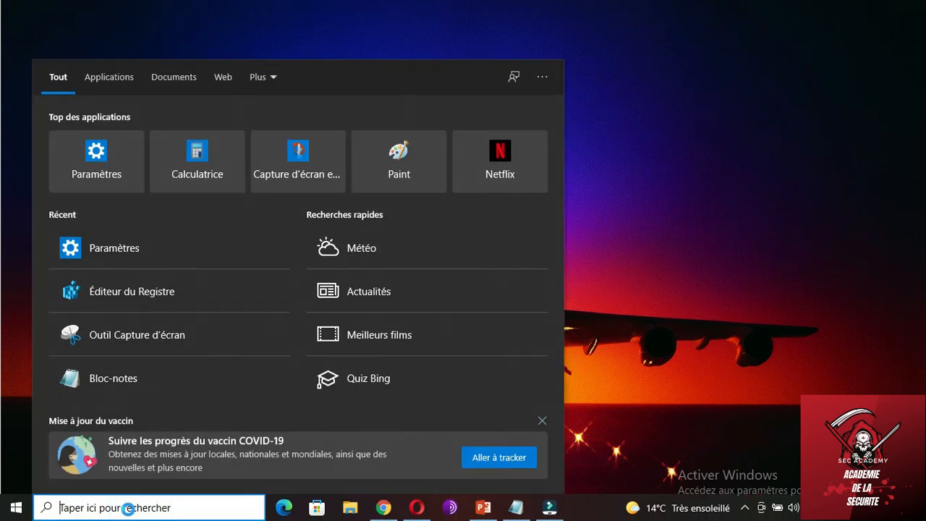
{"action": "type", "text": "re"}
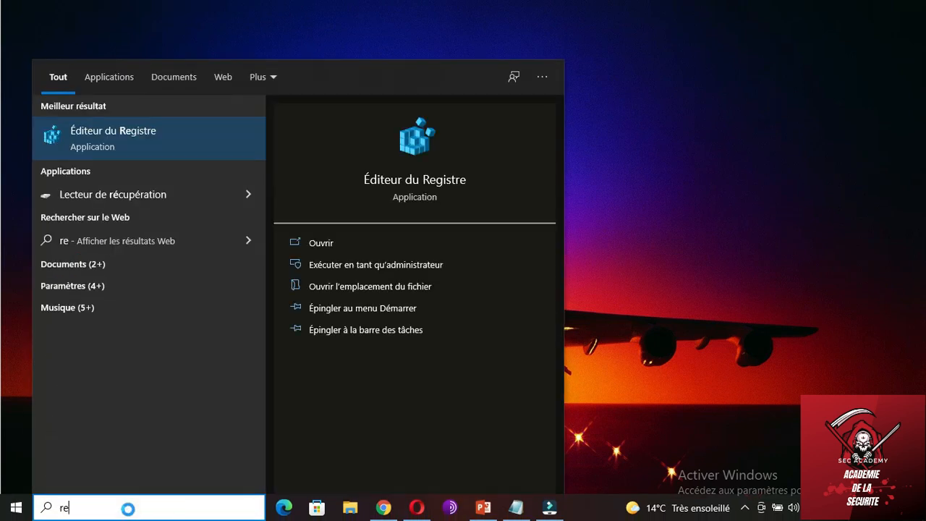
{"action": "left_click", "coordinate": [125, 149]}
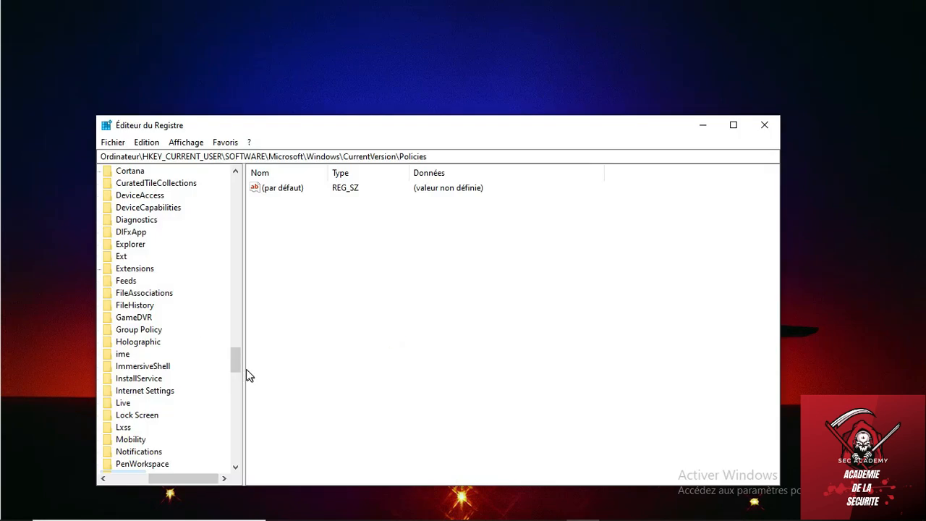
Step: Collapse and re-expand the registry tree level by level along HKEY_CURRENT_USER\SOFTWARE\Microsoft
{"action": "left_click_drag", "start_coordinate": [178, 483], "coordinate": [137, 483]}
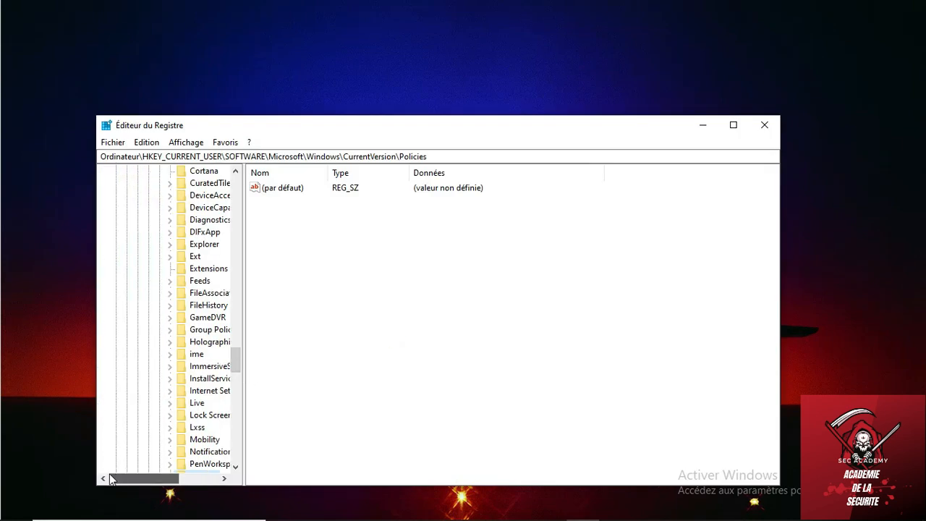
{"action": "left_click_drag", "start_coordinate": [235, 367], "coordinate": [227, 180]}
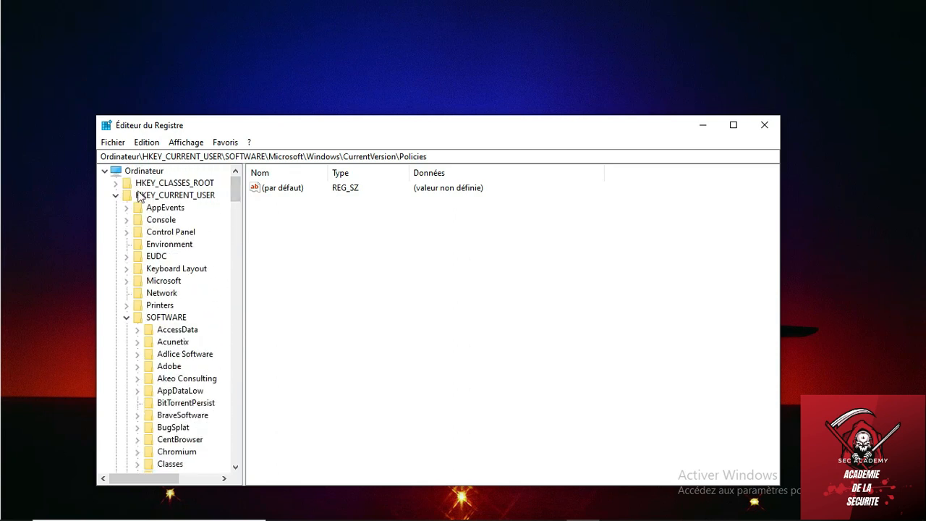
{"action": "left_click", "coordinate": [115, 195]}
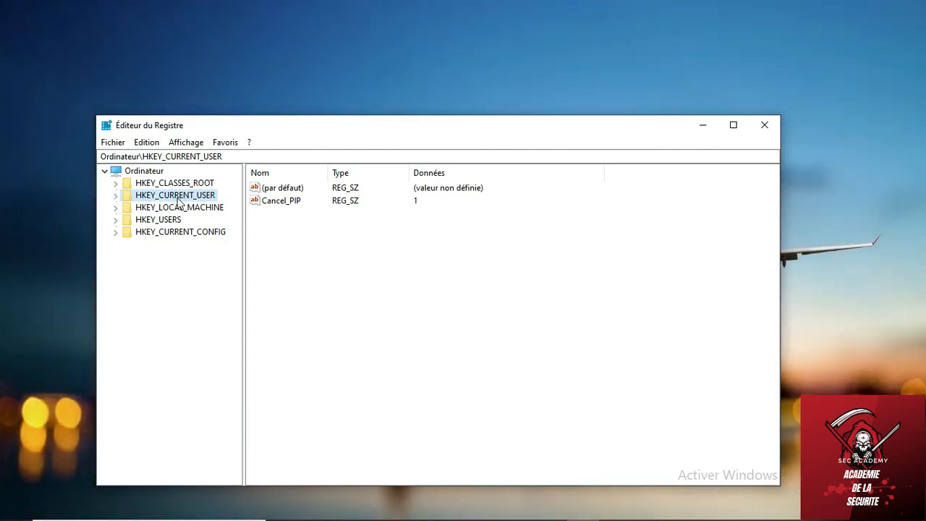
{"action": "left_click", "coordinate": [116, 195]}
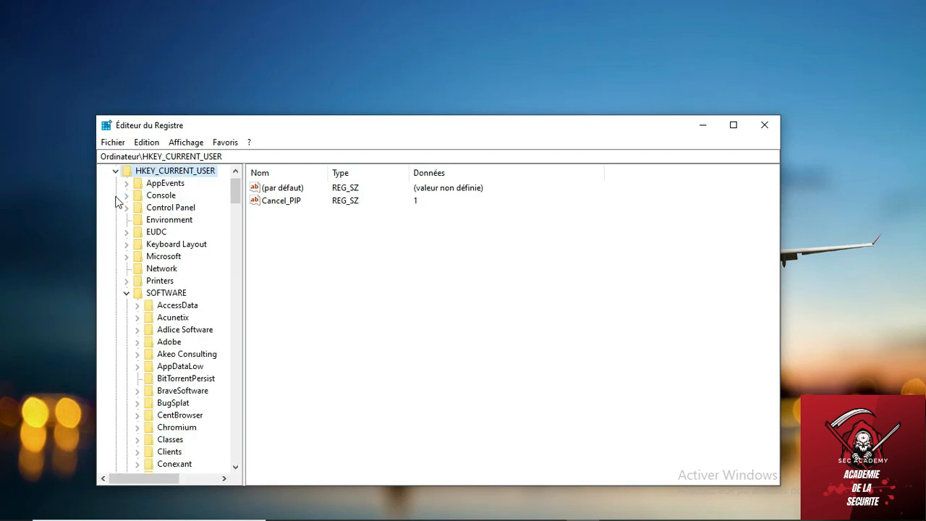
{"action": "left_click", "coordinate": [126, 294]}
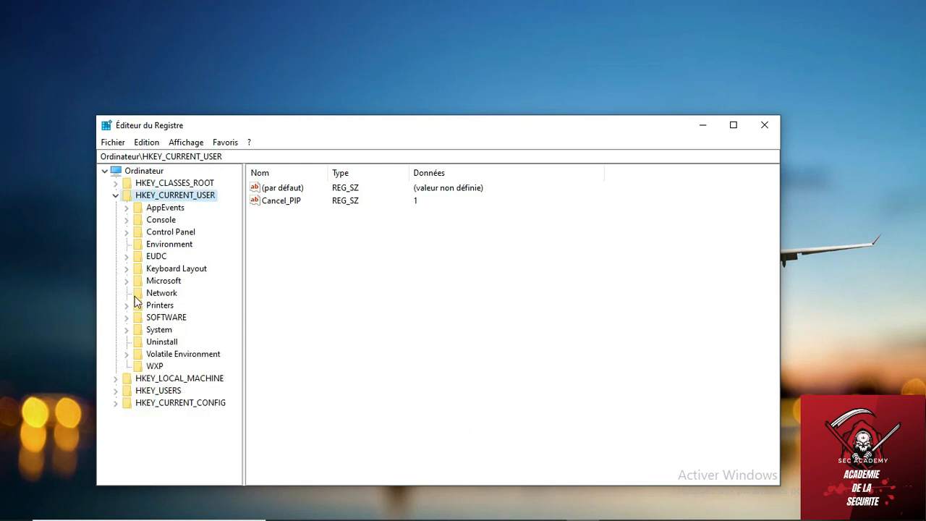
{"action": "left_click", "coordinate": [128, 319]}
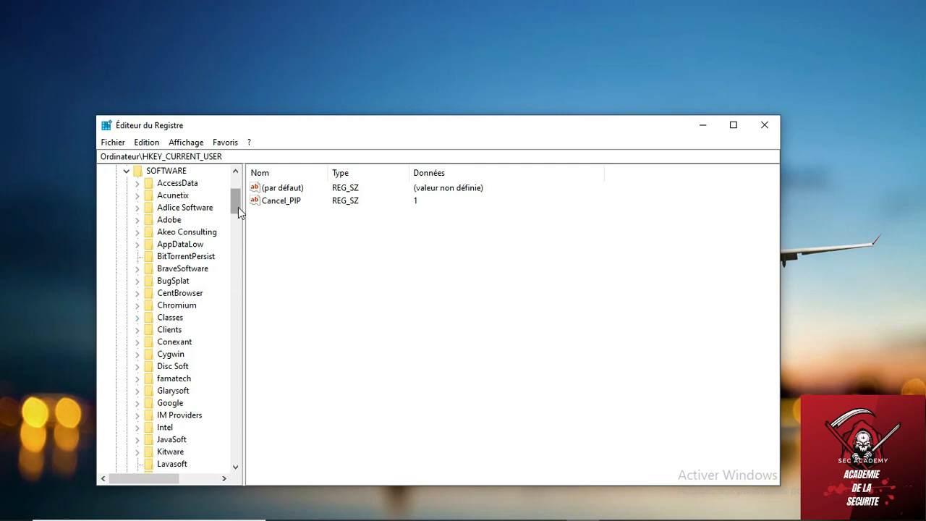
{"action": "left_click_drag", "start_coordinate": [238, 206], "coordinate": [238, 228]}
{"action": "left_click", "coordinate": [137, 232]}
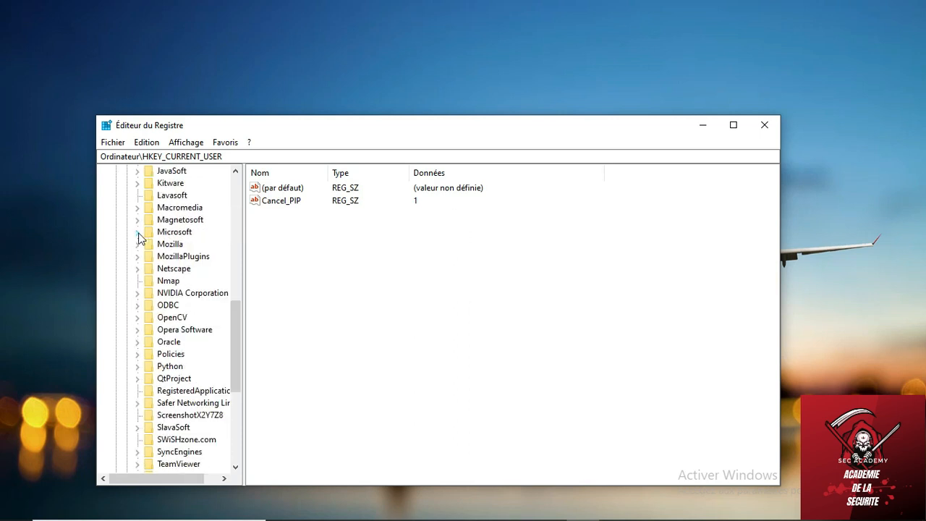
{"action": "left_click", "coordinate": [138, 232]}
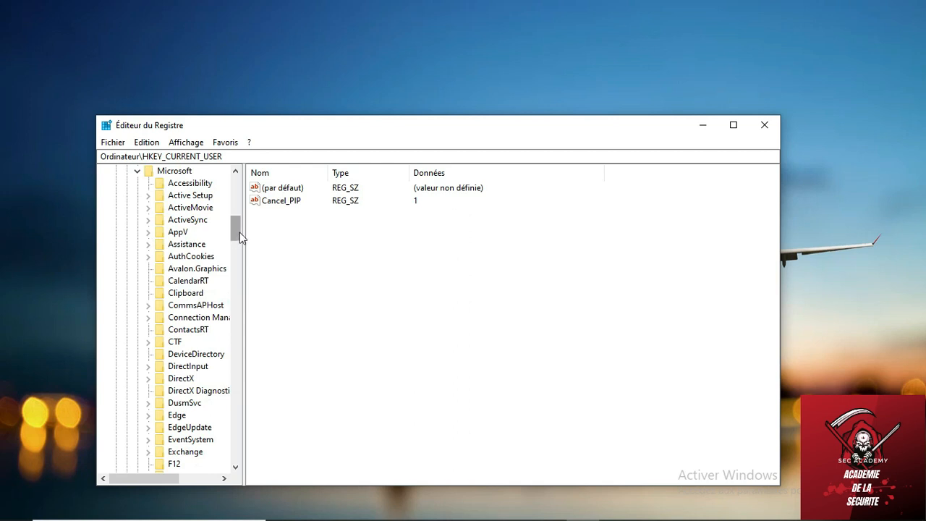
Step: Follow Windows\CurrentVersion under the Microsoft key and select its Policies key
{"action": "left_click_drag", "start_coordinate": [239, 232], "coordinate": [237, 327]}
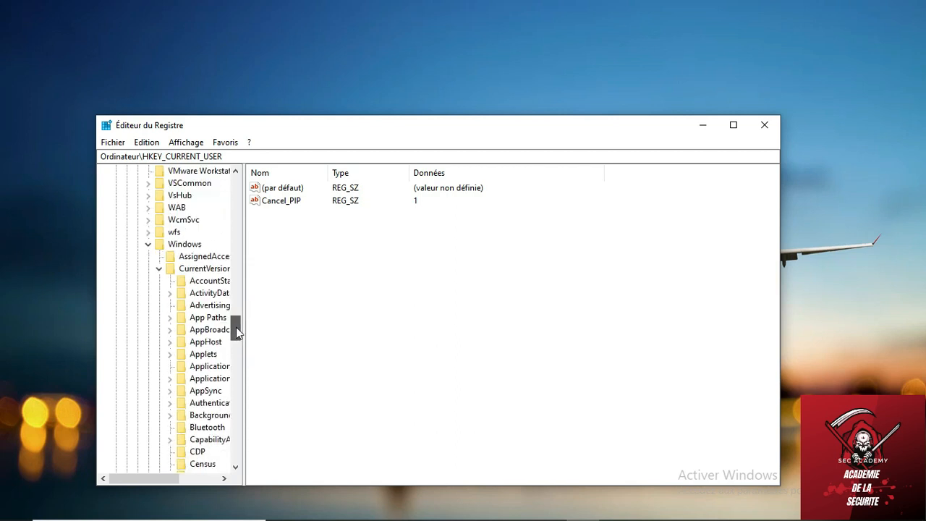
{"action": "left_click", "coordinate": [147, 243]}
{"action": "left_click", "coordinate": [148, 244]}
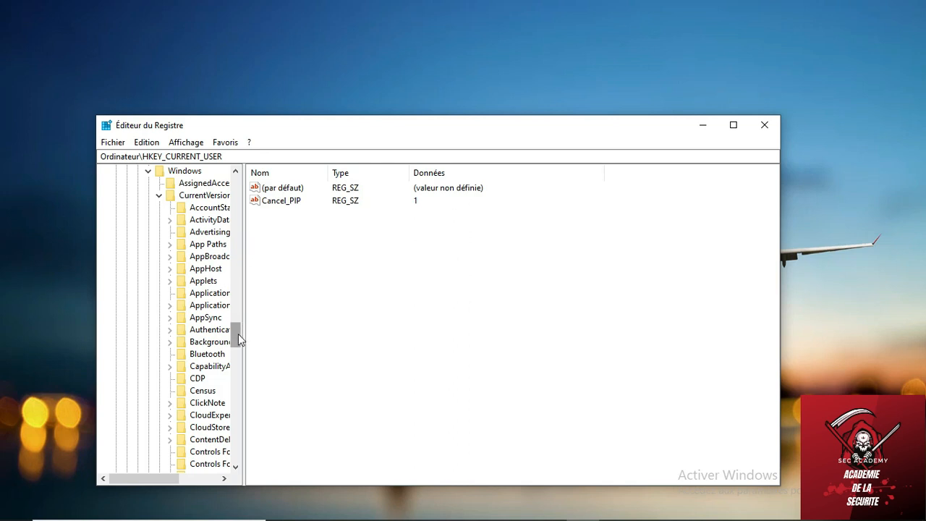
{"action": "left_click_drag", "start_coordinate": [238, 334], "coordinate": [236, 347]}
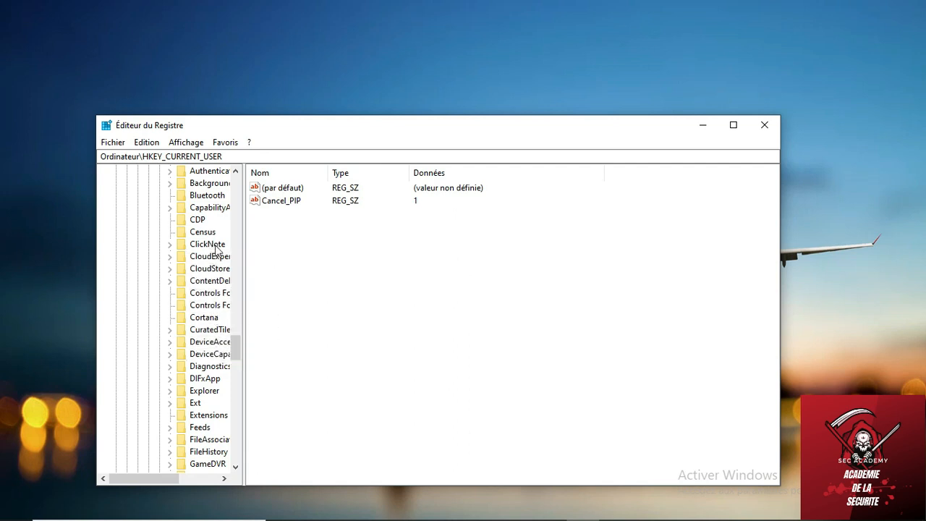
{"action": "mouse_move", "coordinate": [232, 343]}
{"action": "left_mouse_down"}
{"action": "mouse_move", "coordinate": [234, 399]}
{"action": "mouse_move", "coordinate": [232, 314]}
{"action": "mouse_move", "coordinate": [232, 327]}
{"action": "left_mouse_up"}
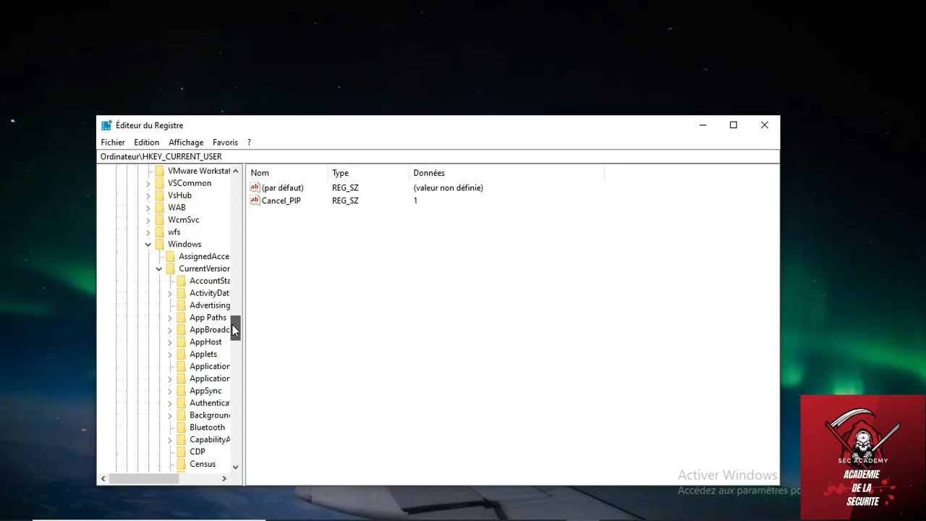
{"action": "left_click", "coordinate": [157, 271]}
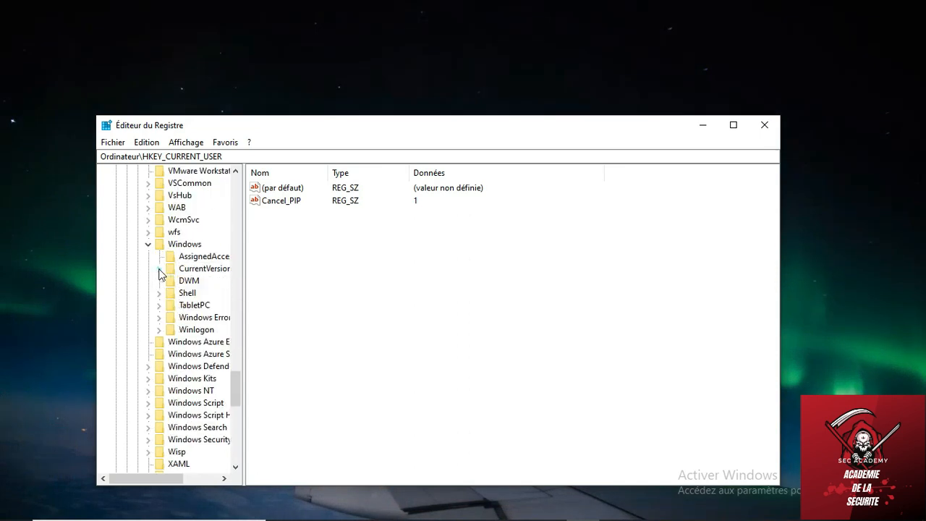
{"action": "left_click", "coordinate": [159, 272]}
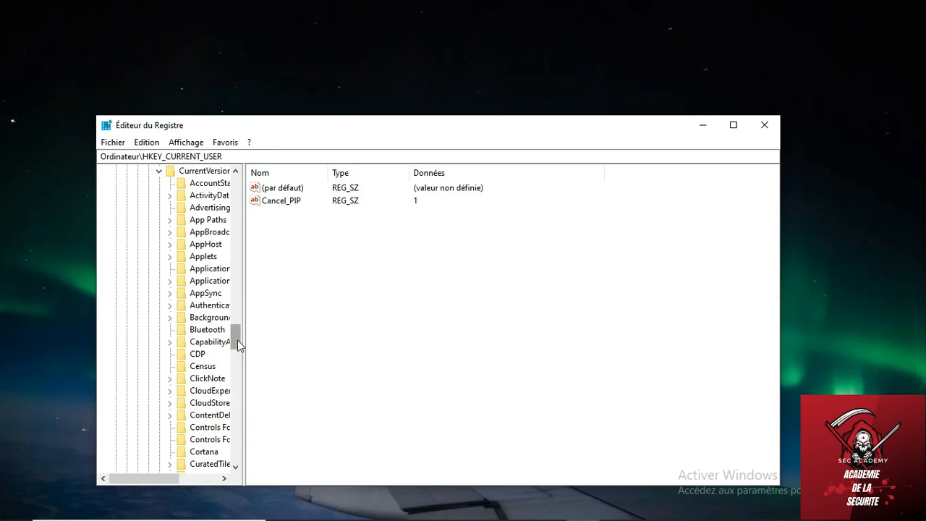
{"action": "left_click_drag", "start_coordinate": [238, 340], "coordinate": [236, 374]}
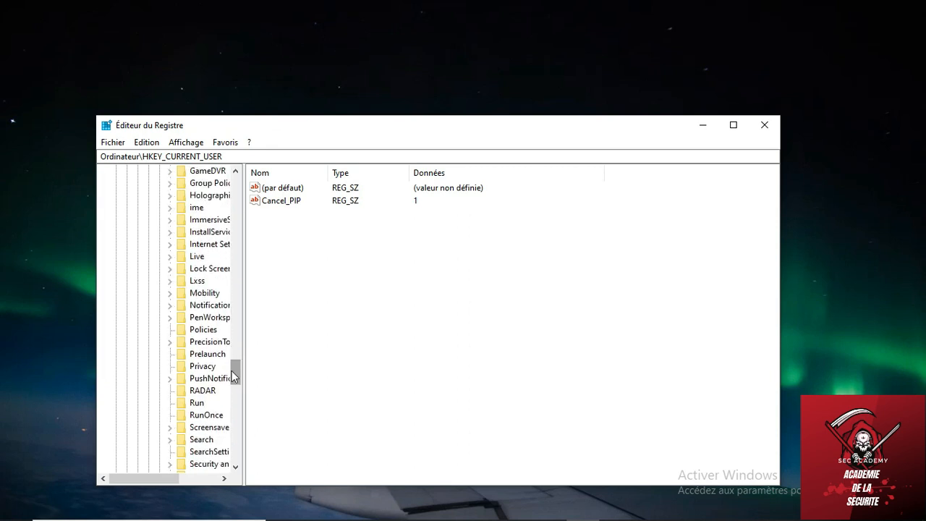
{"action": "left_click", "coordinate": [195, 333]}
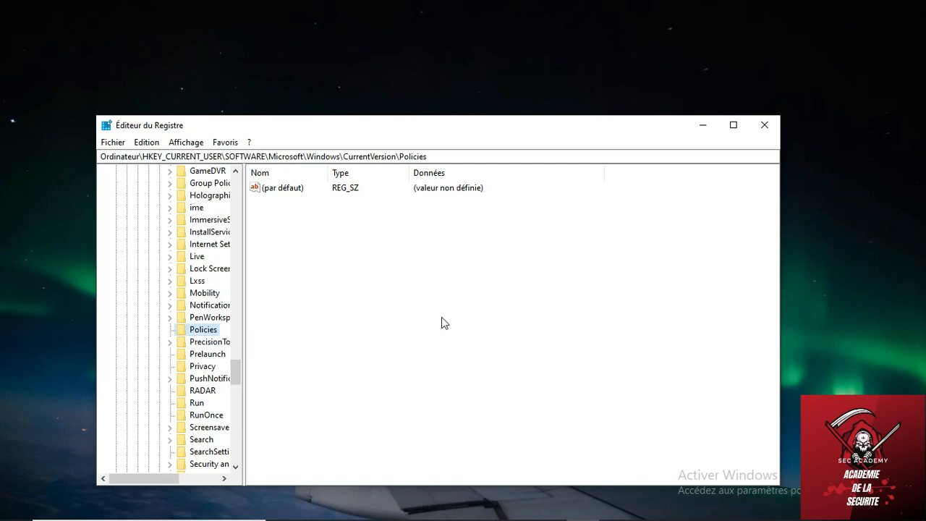
Step: Create a DWORD 32-bit value named NoDriveTypeAutoRun in the Policies key
{"action": "right_click", "coordinate": [456, 282]}
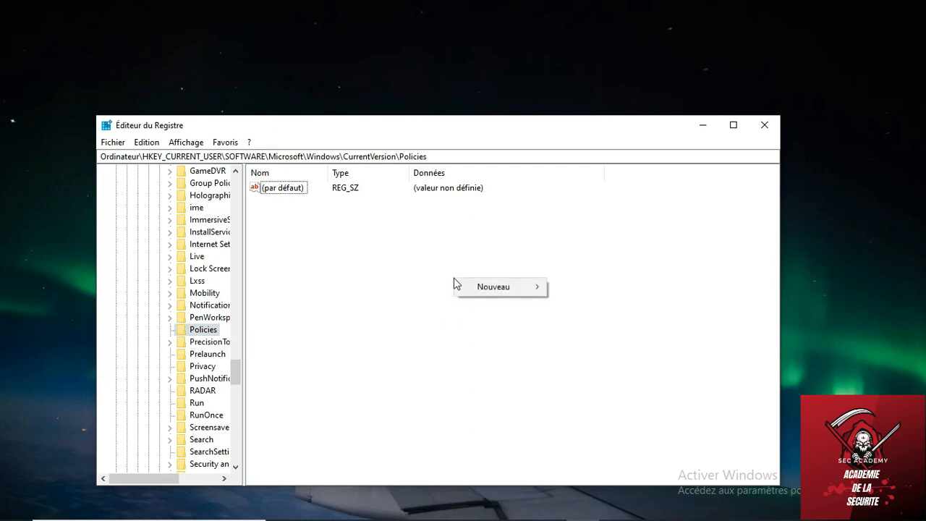
{"action": "mouse_move", "coordinate": [502, 292]}
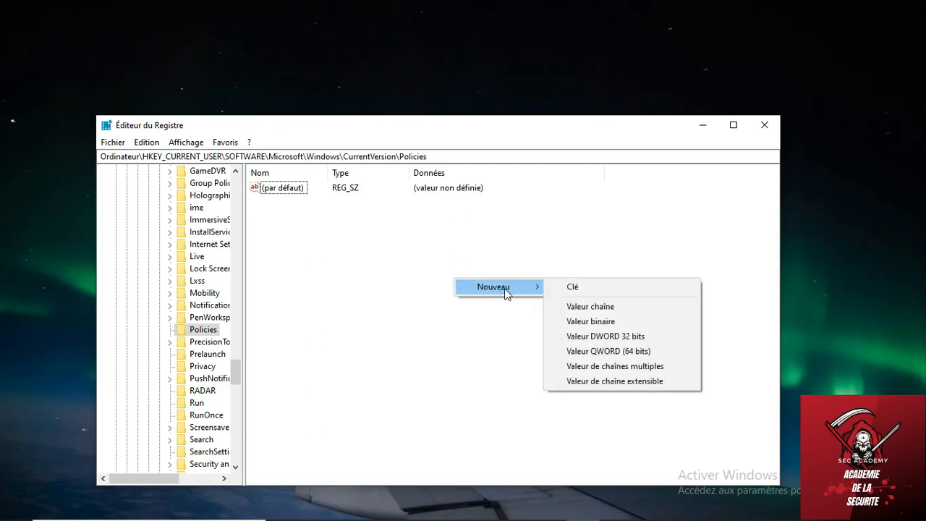
{"action": "left_click", "coordinate": [612, 340]}
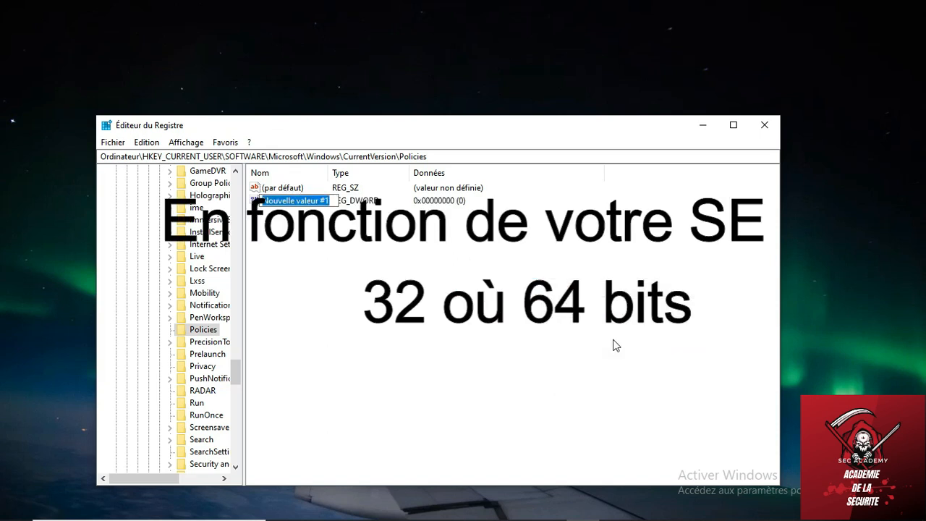
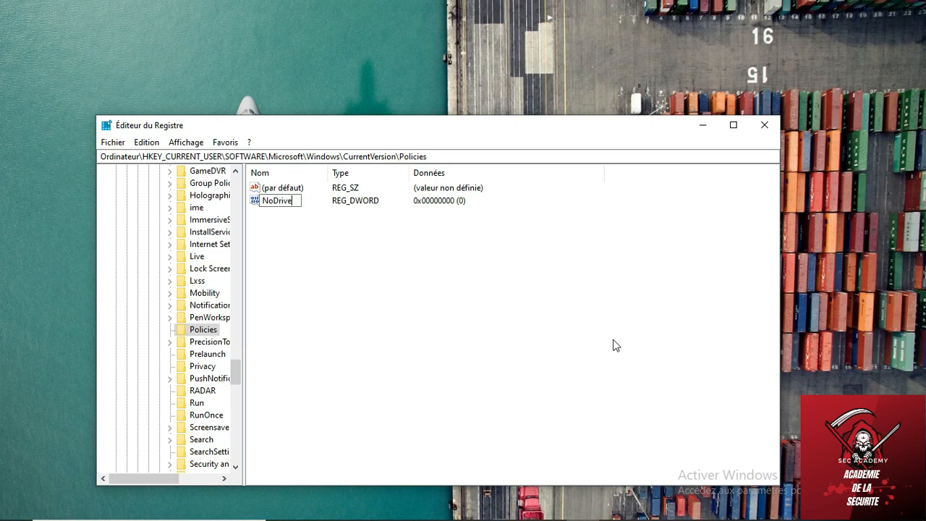
{"action": "type", "text": "TypeAutor"}
{"action": "key", "text": "BackSpace"}
{"action": "type", "text": "Run"}
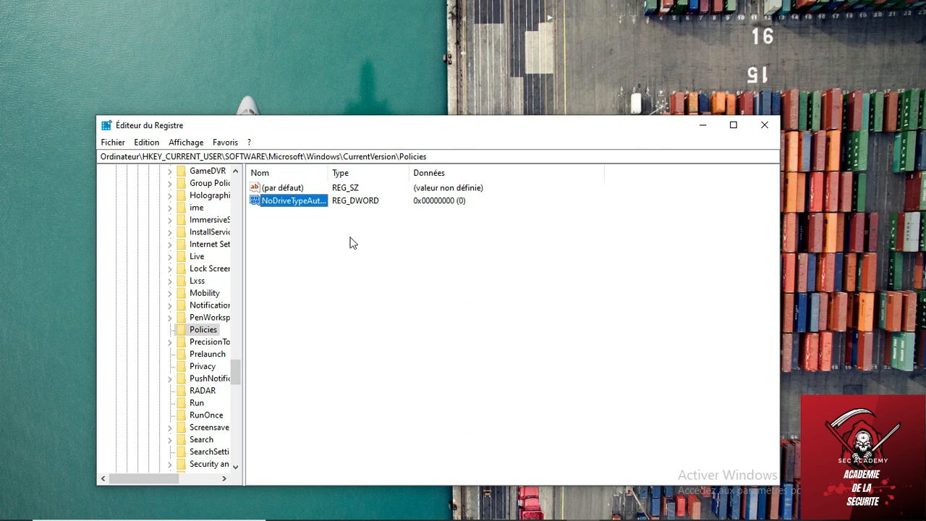
{"action": "left_click", "coordinate": [322, 242]}
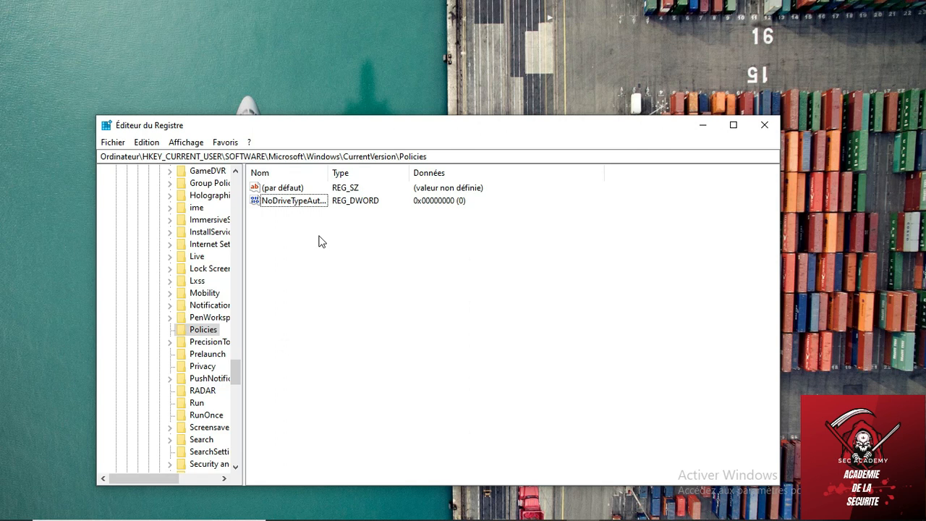
Step: Set the NoDriveTypeAutoRun value's data to hexadecimal 0 and close the Registry Editor
{"action": "double_click", "coordinate": [296, 202]}
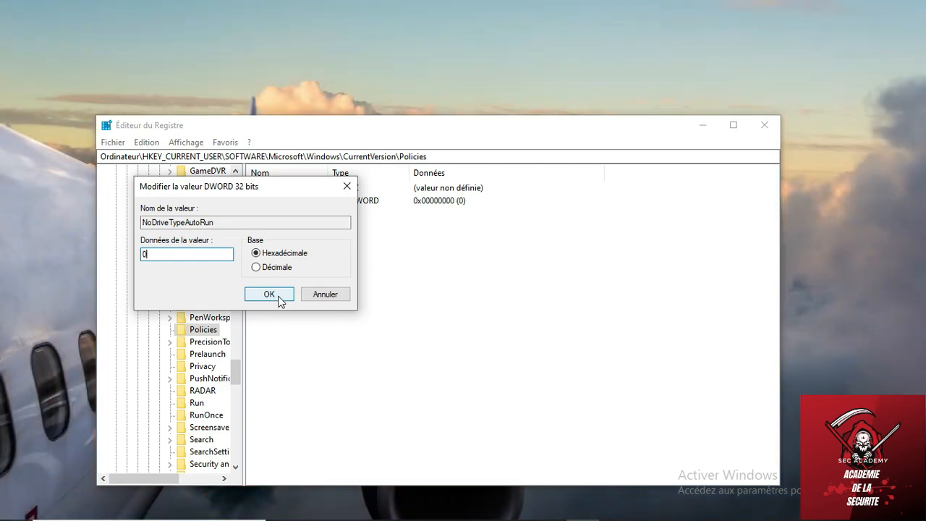
{"action": "left_click", "coordinate": [279, 298]}
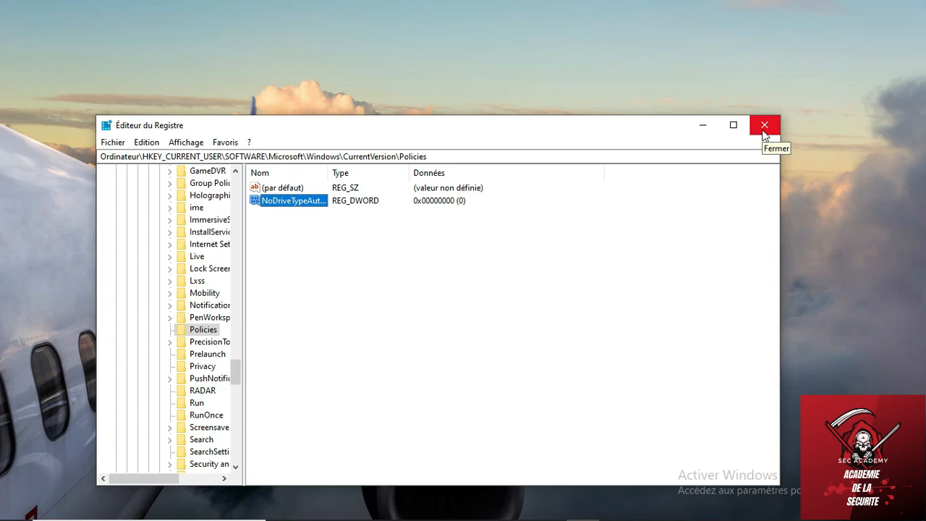
{"action": "left_click", "coordinate": [764, 125]}
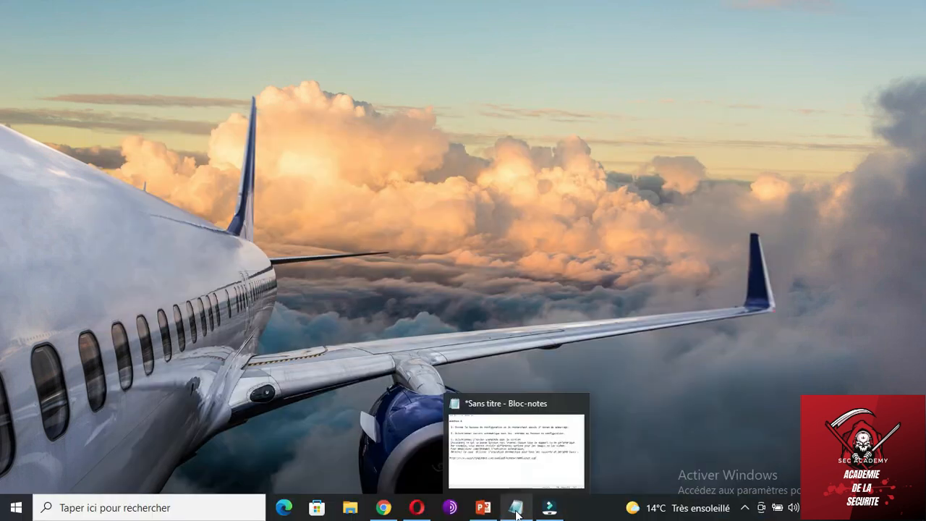
Step: Switch to the Bloc-notes notes, copy the WindowsUSBBlocker.zip download address, and minimize the notes
{"action": "left_click", "coordinate": [517, 514]}
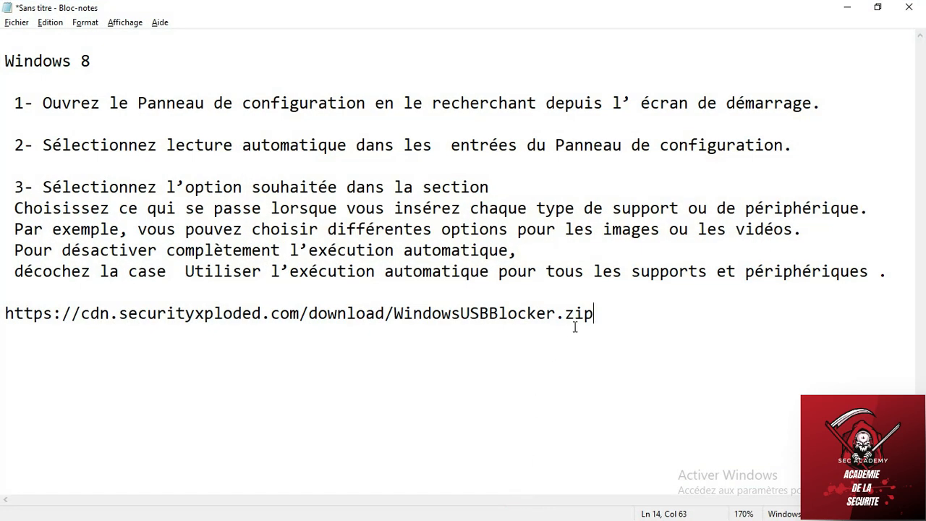
{"action": "left_click_drag", "start_coordinate": [594, 314], "coordinate": [6, 318]}
{"action": "key", "text": "ctrl+c"}
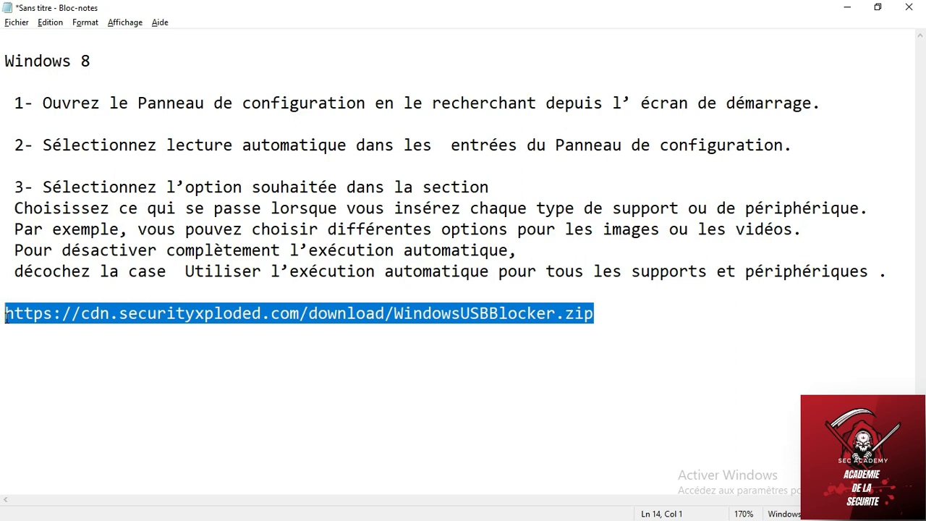
{"action": "left_click", "coordinate": [847, 8]}
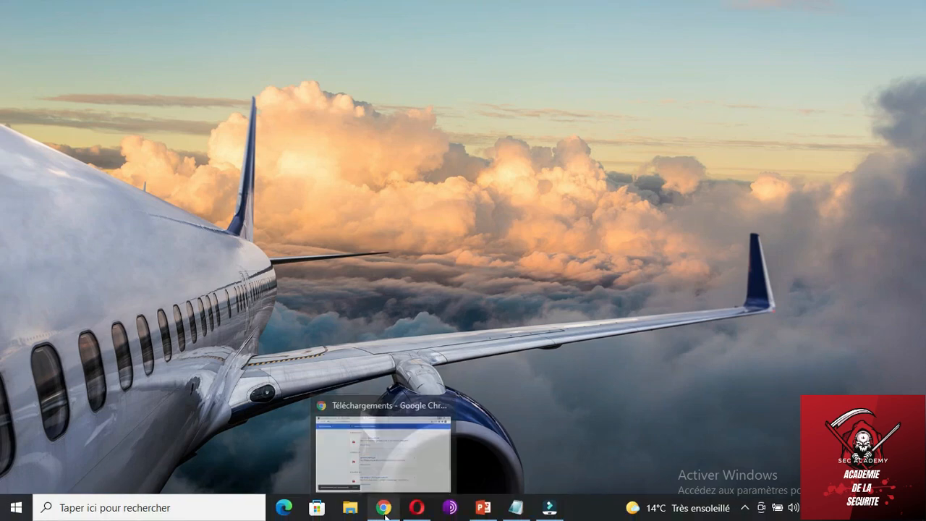
Step: Switch to Chrome and download WindowsUSBBlocker.zip from the copied cdn.securityxploded.com address
{"action": "left_click", "coordinate": [385, 510]}
{"action": "left_click", "coordinate": [223, 35]}
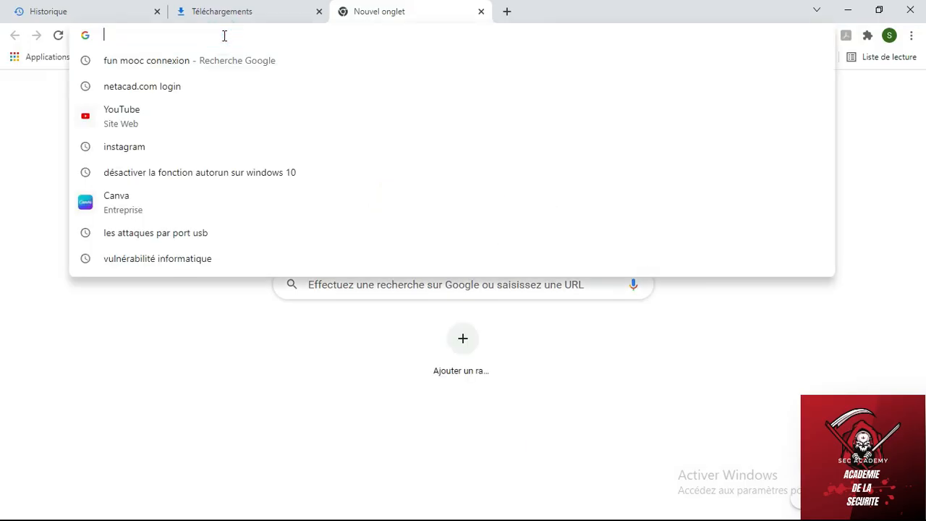
{"action": "key", "text": "ctrl+v"}
{"action": "key", "text": "Return"}
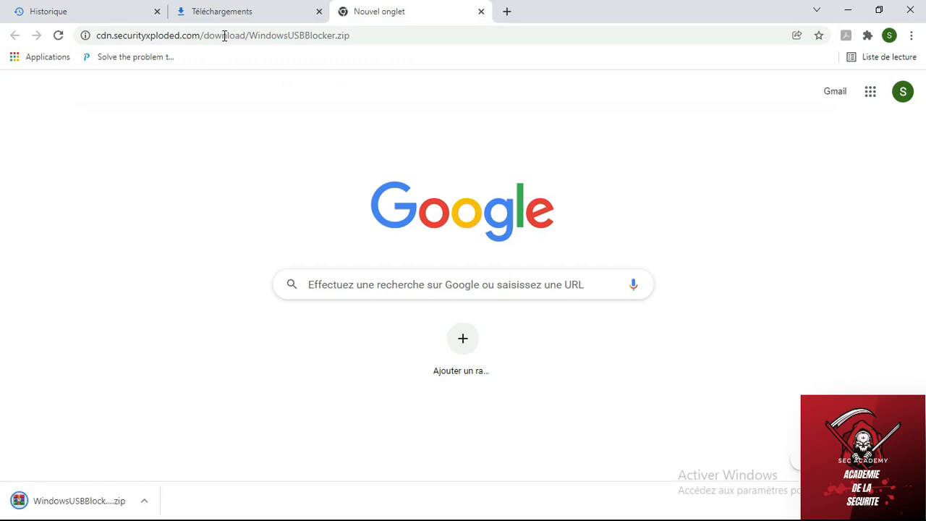
Step: Show the downloaded WindowsUSBBlocker archive in its folder, extract it there, and open the extracted WindowsUSBBlocker folder
{"action": "left_click", "coordinate": [145, 503]}
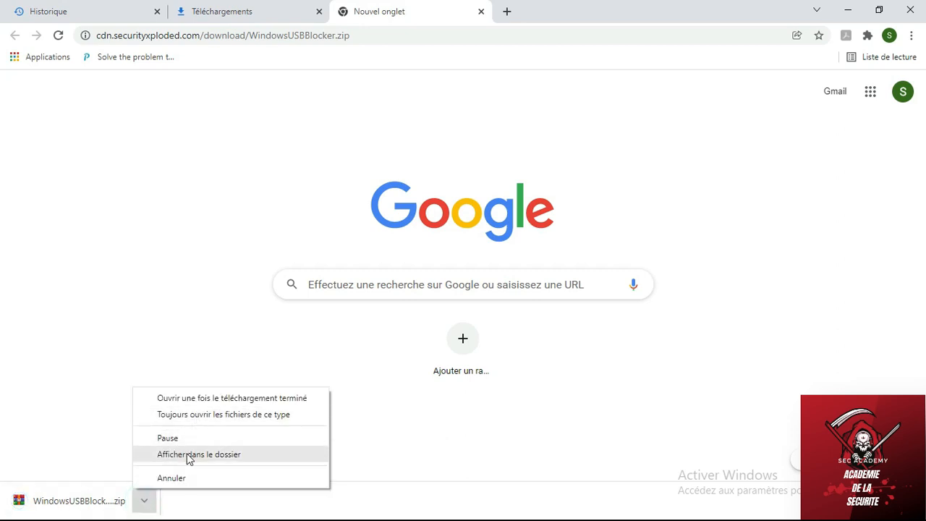
{"action": "left_click", "coordinate": [188, 456]}
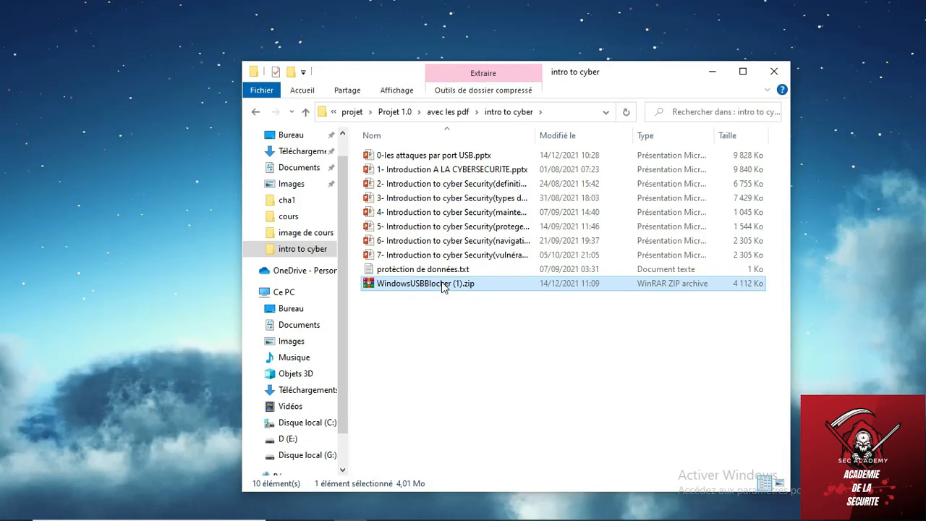
{"action": "right_click", "coordinate": [443, 284]}
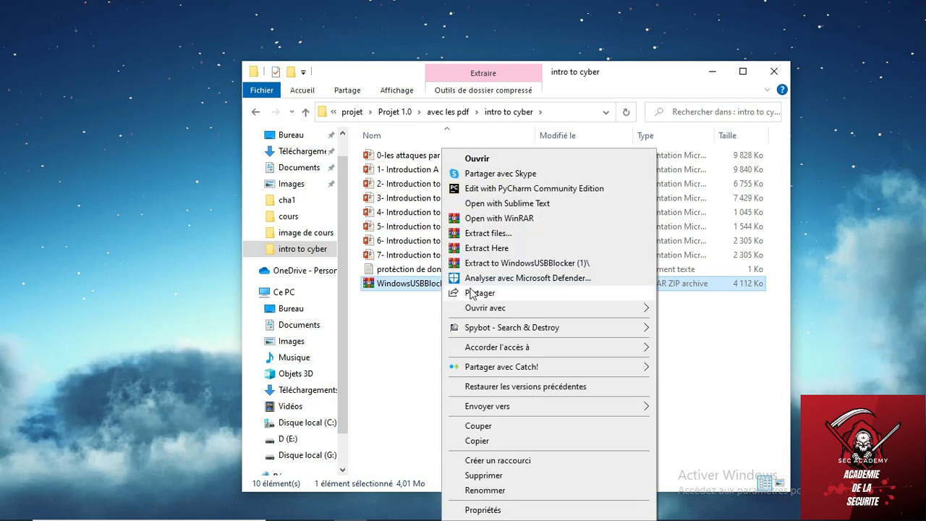
{"action": "left_click", "coordinate": [512, 249]}
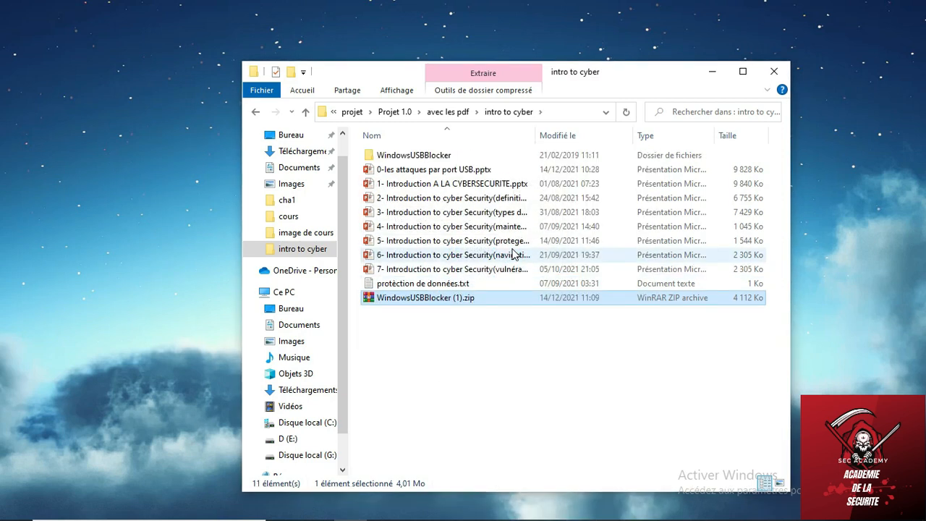
{"action": "double_click", "coordinate": [425, 158]}
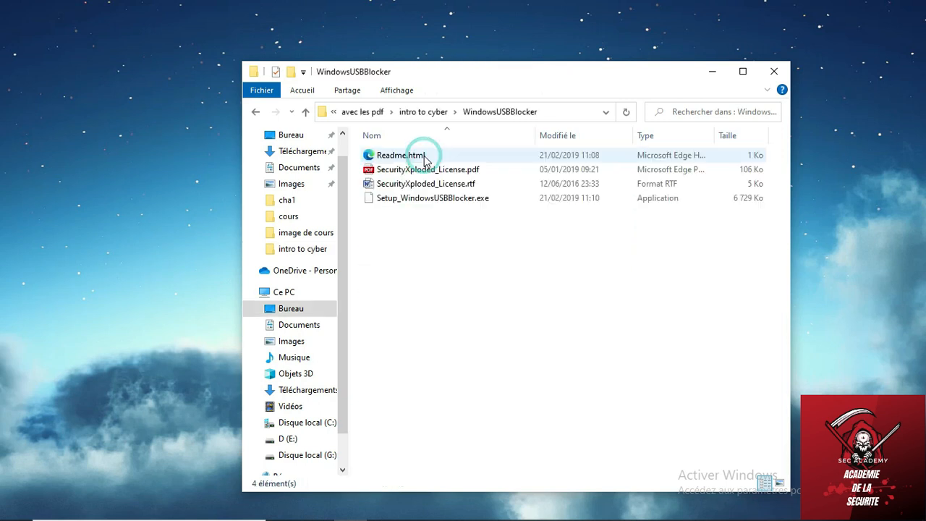
Step: Run Setup_WindowsUSBBlocker.exe, go through Add or Remove Features with MainFeature up to the installation page, and exit without installing
{"action": "left_click", "coordinate": [415, 203]}
{"action": "left_click", "coordinate": [415, 203]}
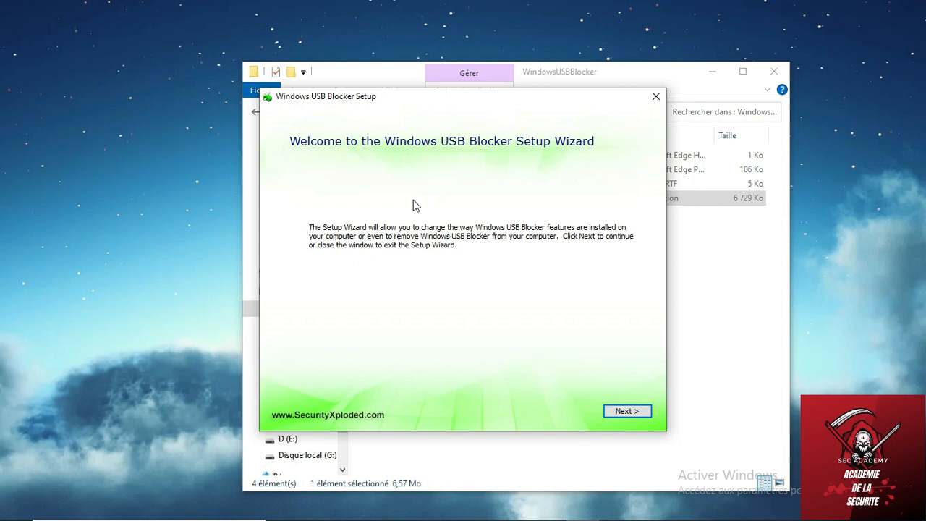
{"action": "left_click", "coordinate": [626, 412]}
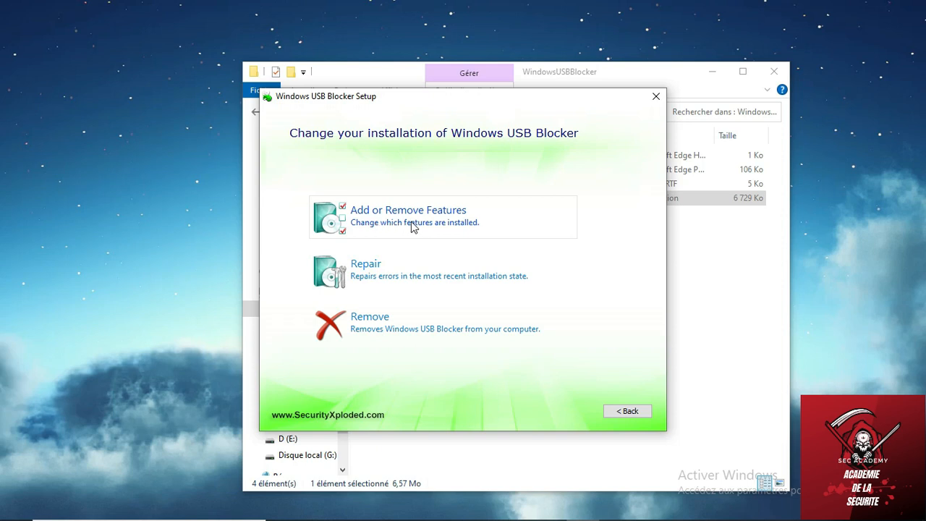
{"action": "left_click", "coordinate": [441, 226]}
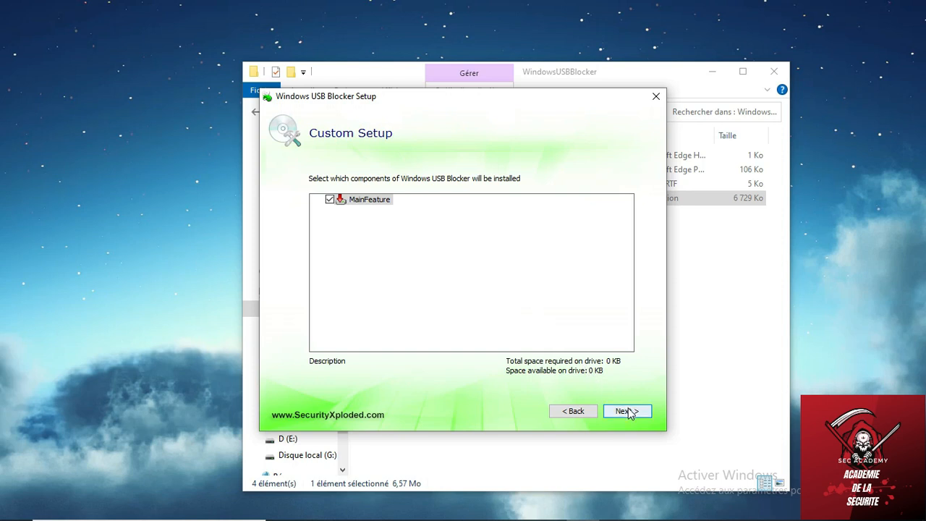
{"action": "left_click", "coordinate": [627, 411]}
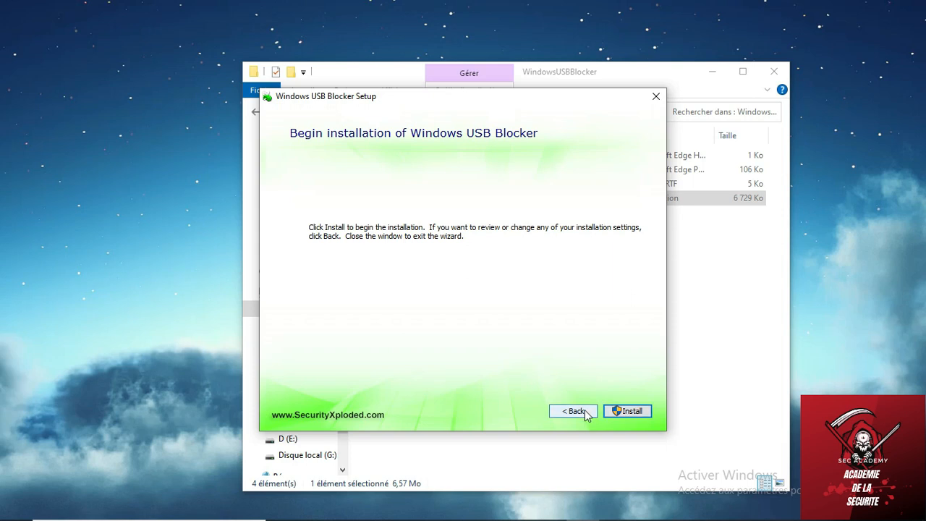
{"action": "left_click", "coordinate": [655, 97]}
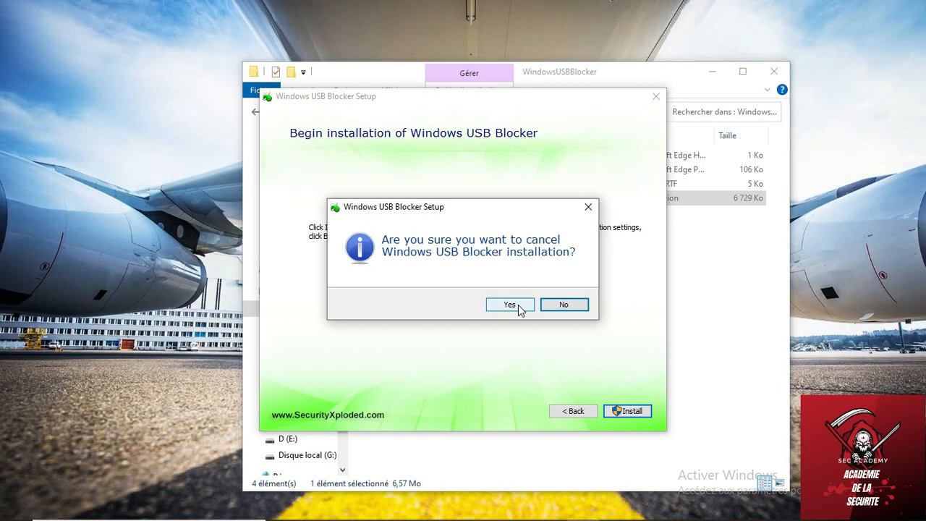
{"action": "left_click", "coordinate": [510, 305]}
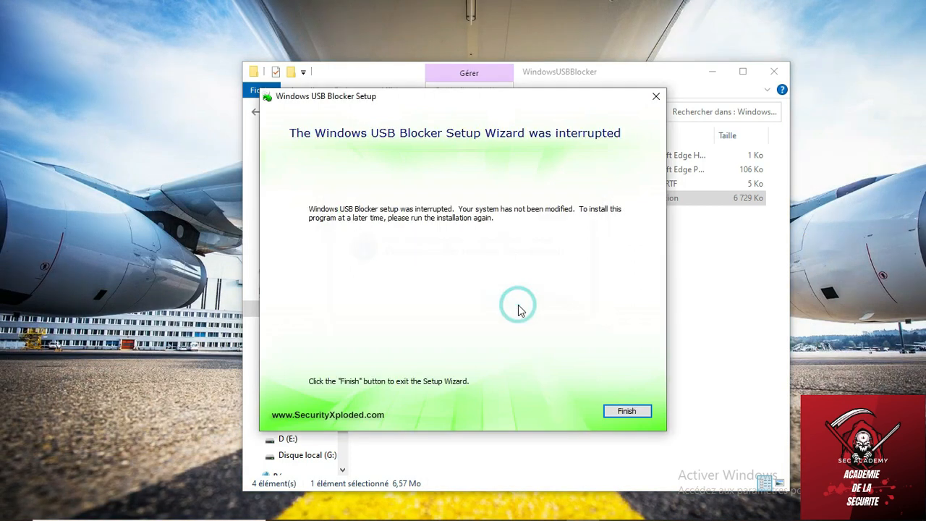
{"action": "left_click", "coordinate": [624, 411]}
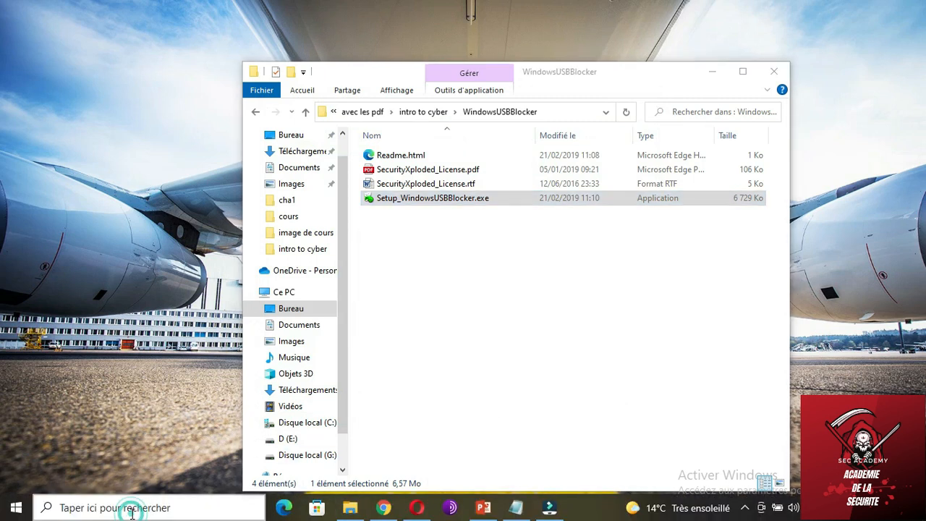
Step: Search Windows for "blo" and launch the Windows USB Blocker application
{"action": "left_click", "coordinate": [133, 508]}
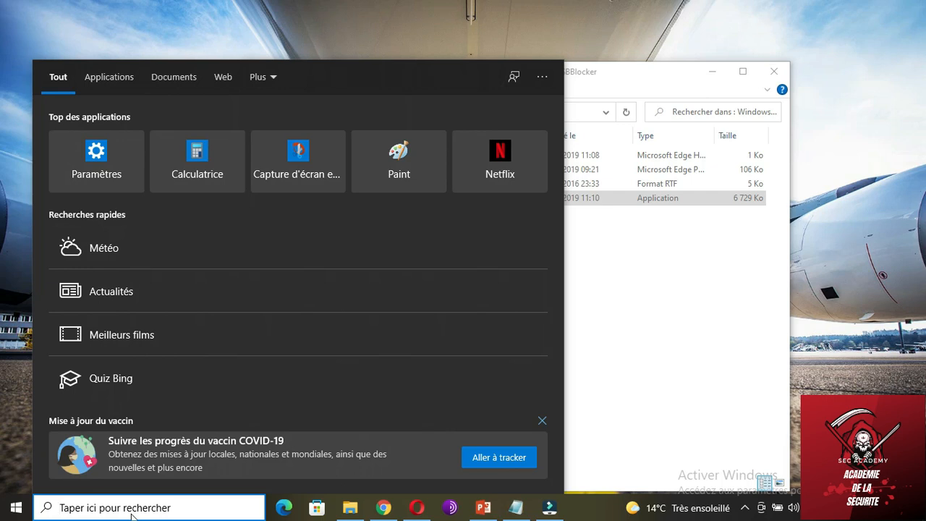
{"action": "type", "text": "wi"}
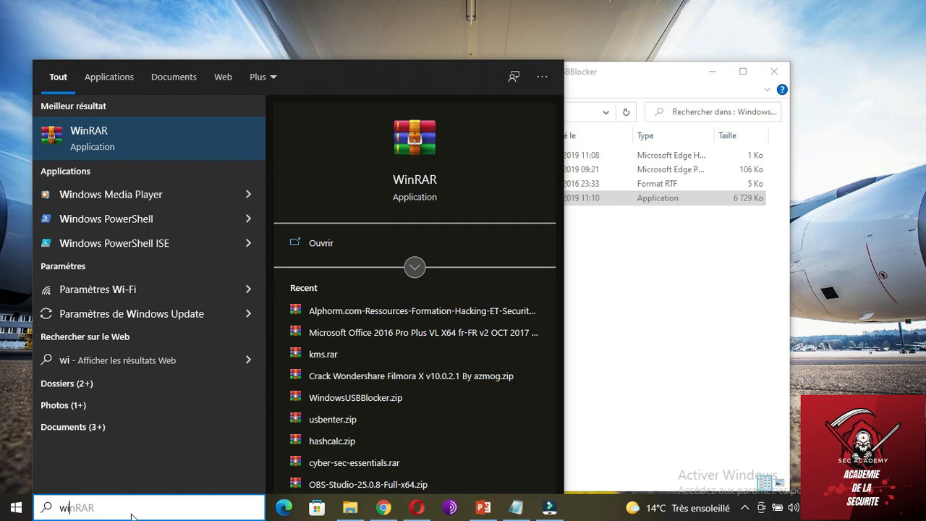
{"action": "key", "text": "BackSpace"}
{"action": "key", "text": "BackSpace"}
{"action": "type", "text": "blo"}
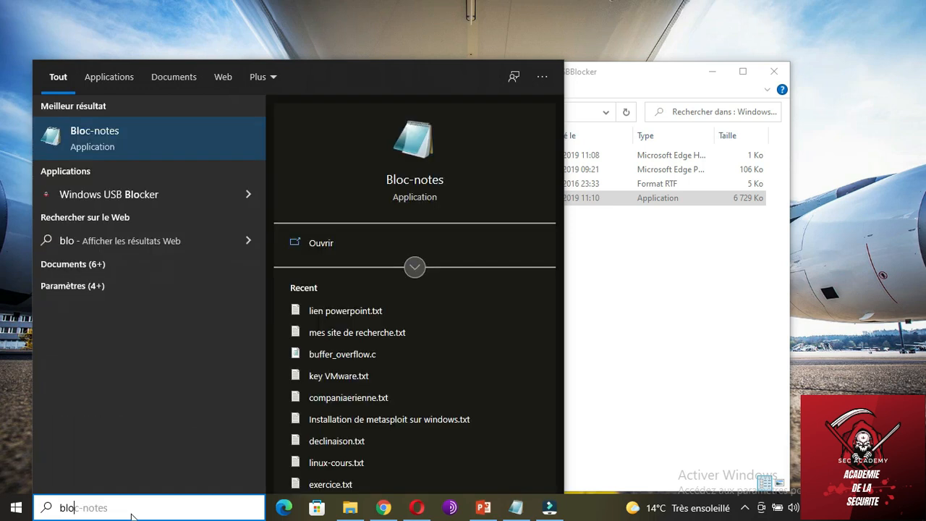
{"action": "left_click", "coordinate": [101, 194]}
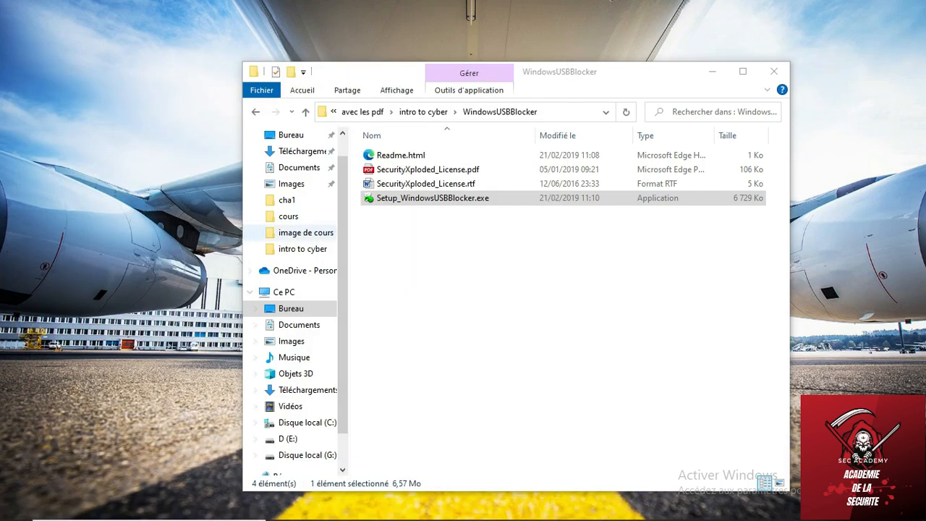